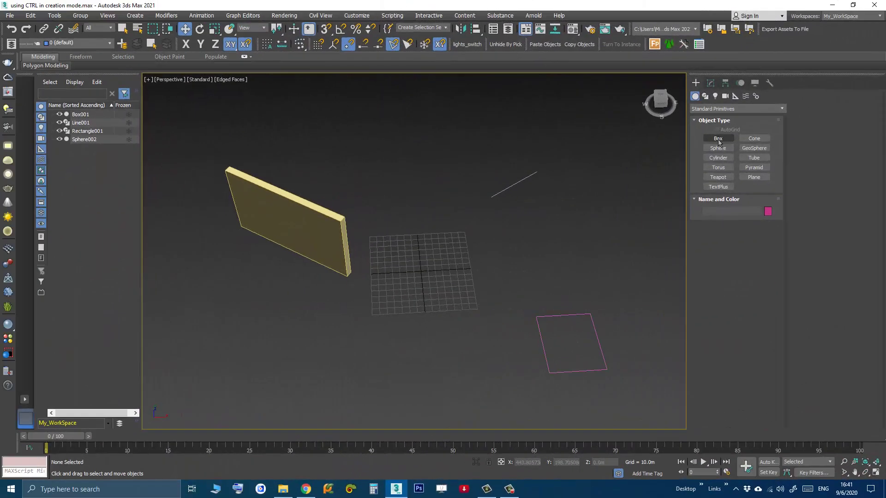
scroll(450, 290, down, 2)
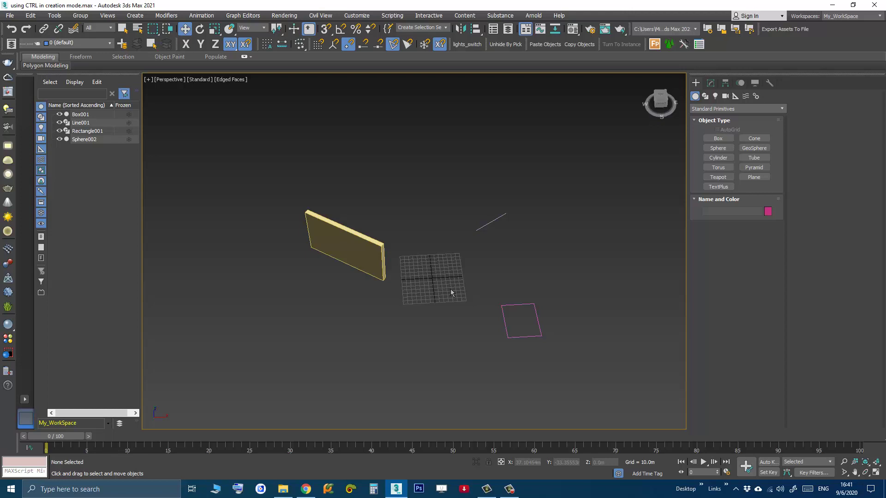
Step: Draw a tall pink box on a Ctrl-constrained square base over the grid
click(717, 139)
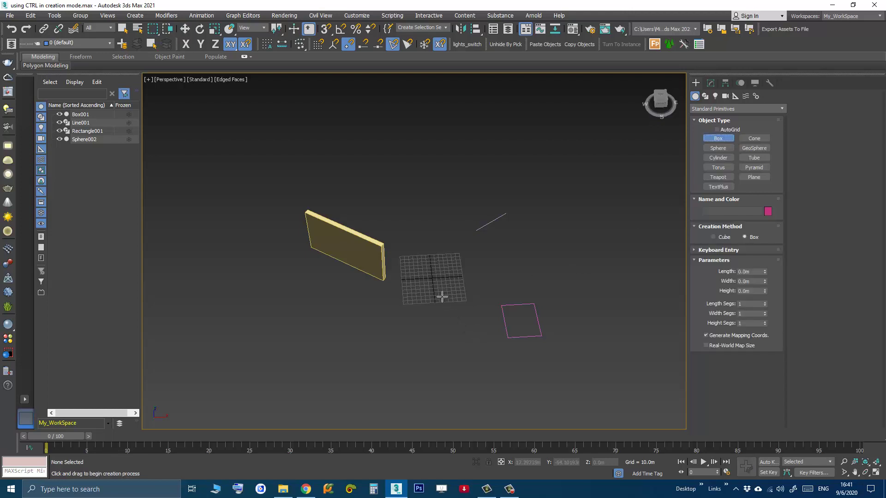
mouse_move(450, 285)
mouse_down()
mouse_move(421, 357)
mouse_move(394, 376)
mouse_move(402, 360)
mouse_up()
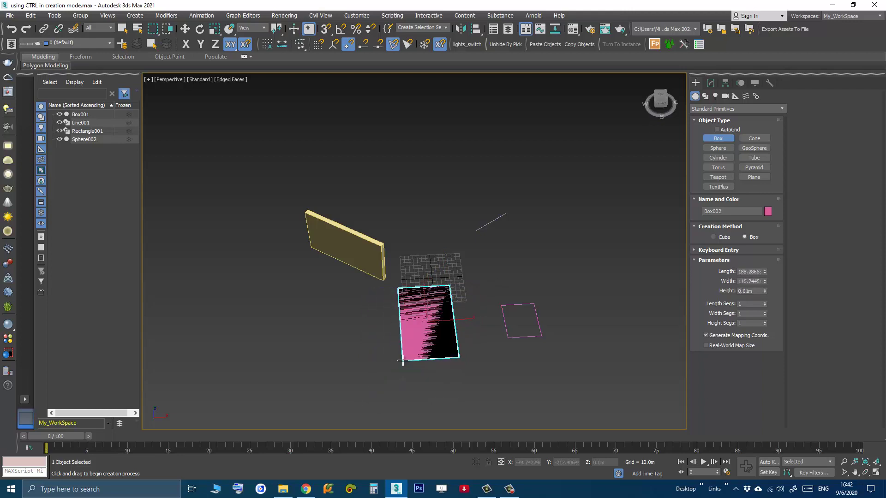
mouse_move(402, 362)
mouse_down()
mouse_move(392, 376)
mouse_move(447, 315)
mouse_up()
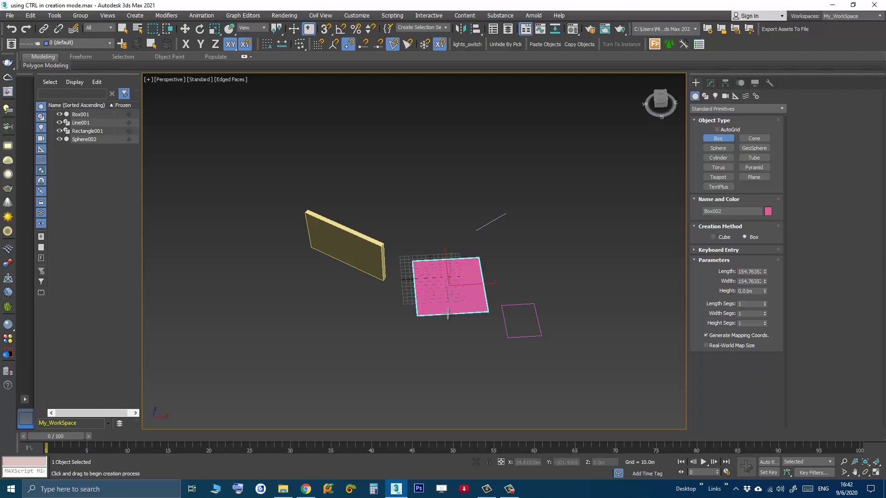
click(448, 315)
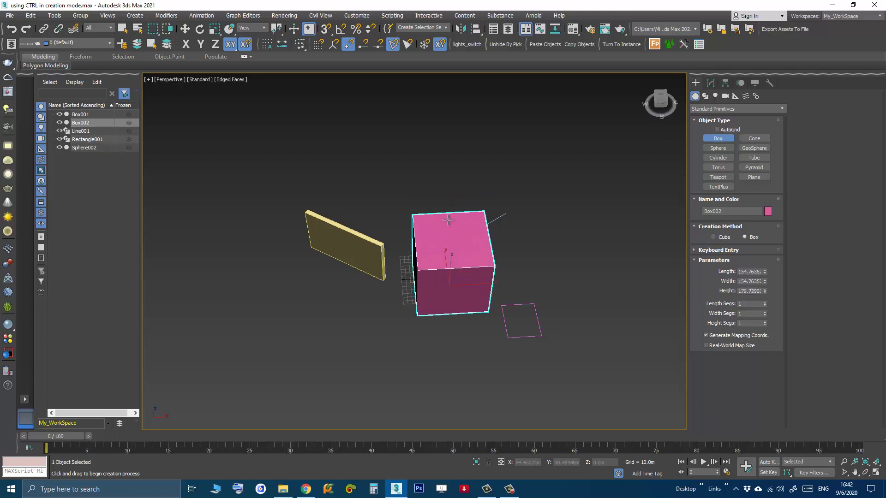
key(w)
Step: Delete the pink box and turn on 3D Snaps for a new box
key(Delete)
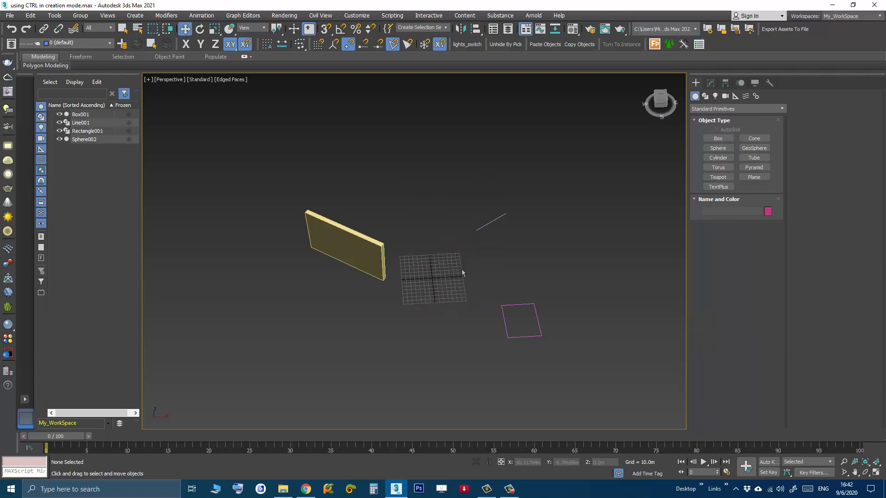
scroll(464, 268, up, 2)
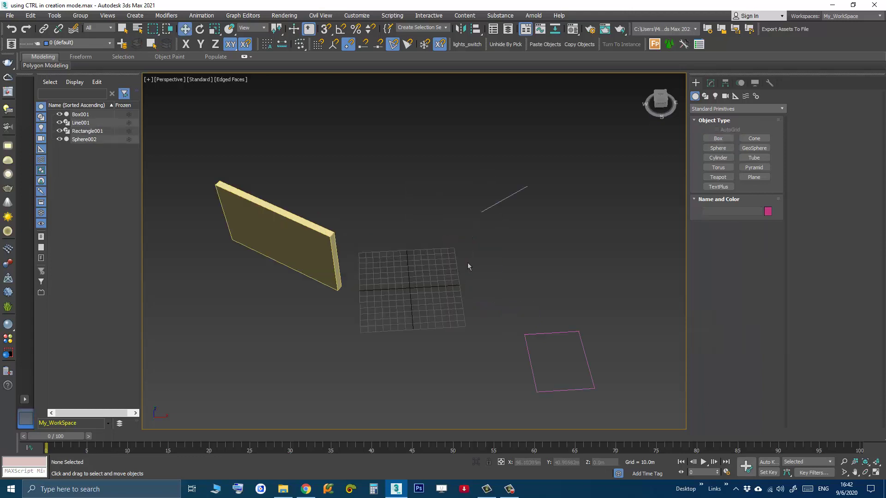
click(718, 138)
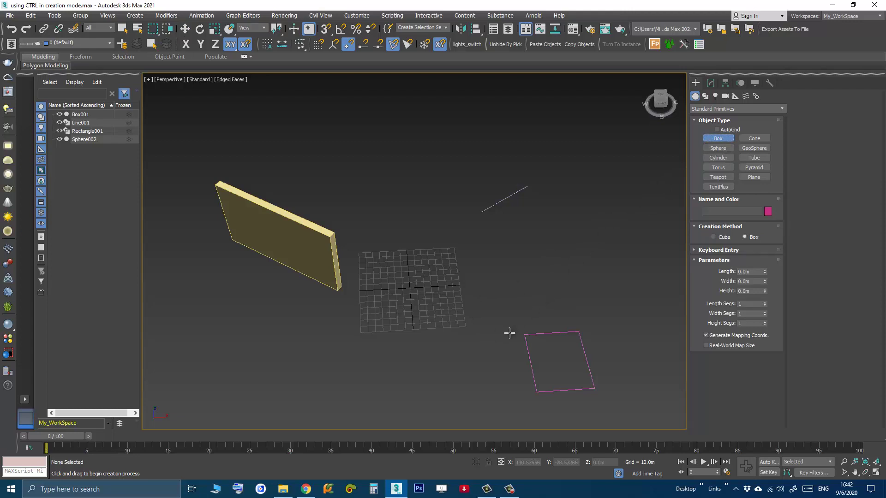
click(324, 32)
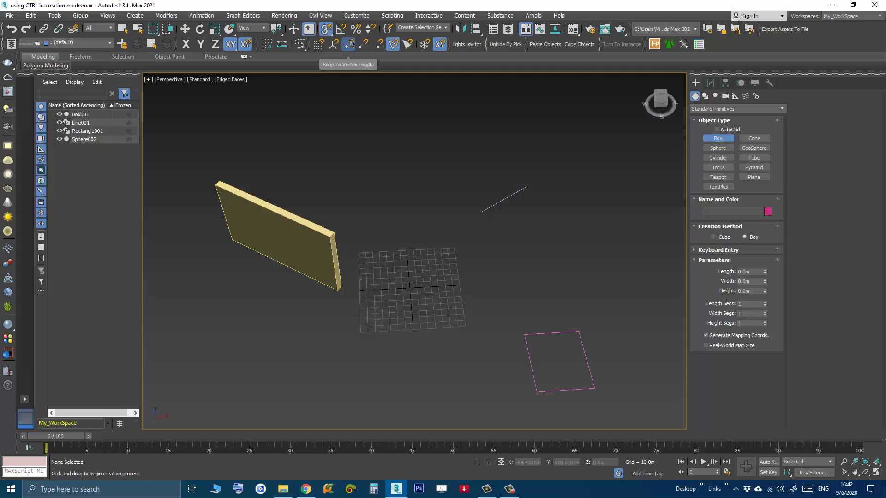
Step: Snap a Ctrl-constrained cube to the pink rectangle's corner, then delete it
mouse_move(522, 333)
ctrl+mouse_down()
mouse_move(439, 313)
mouse_move(486, 324)
ctrl+mouse_up()
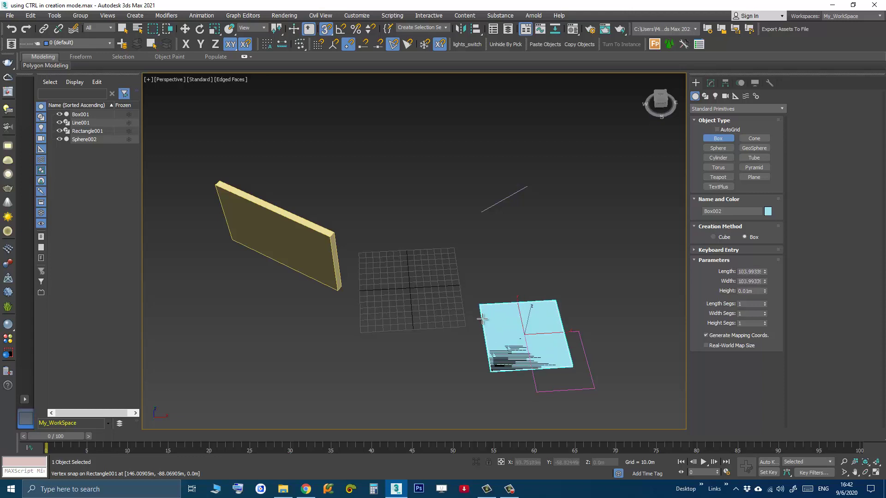
ctrl+drag(486, 324, 482, 320)
click(478, 217)
right_click(481, 212)
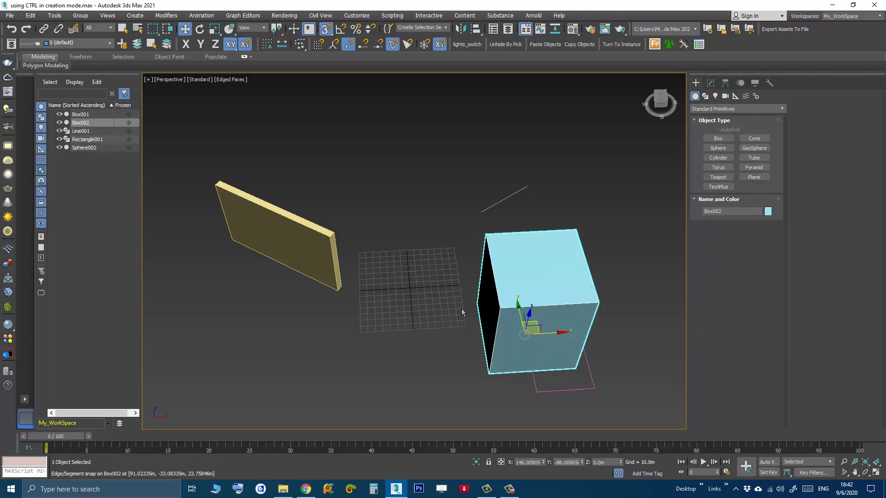
scroll(462, 313, down, 4)
scroll(475, 312, up, 2)
key(Delete)
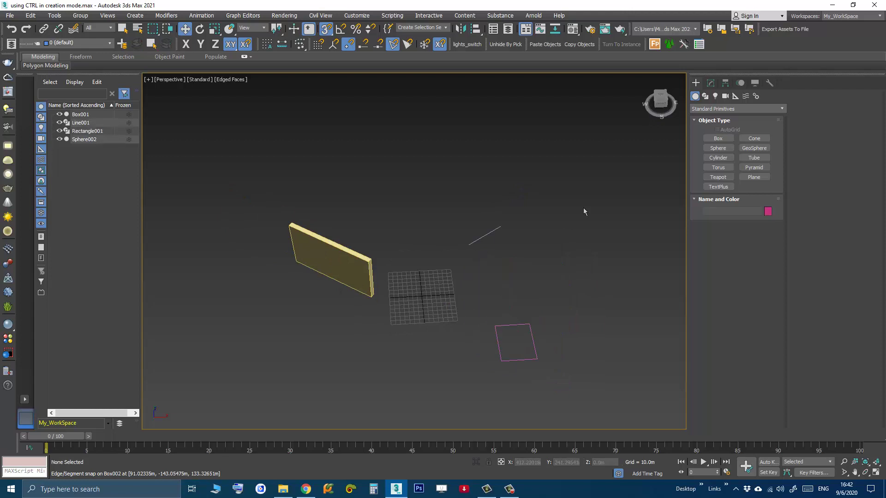
Step: Build a Ctrl-constrained square-based pyramid over the grid, then delete it
click(729, 110)
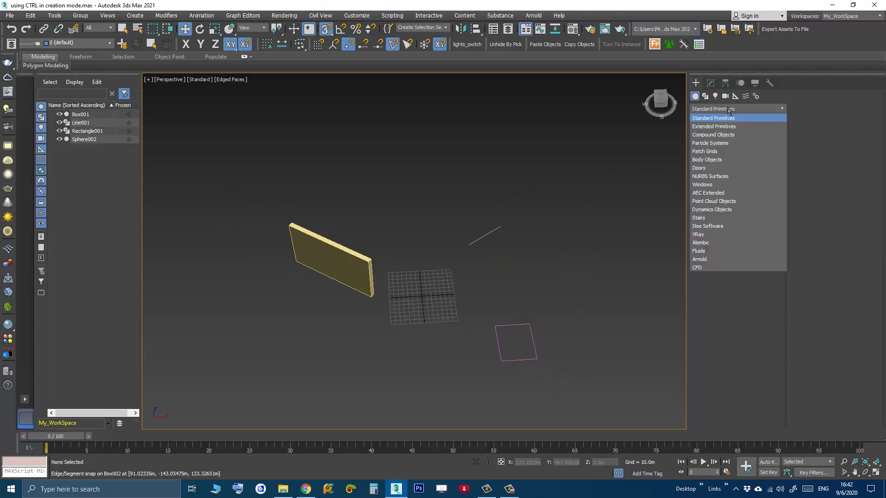
click(729, 110)
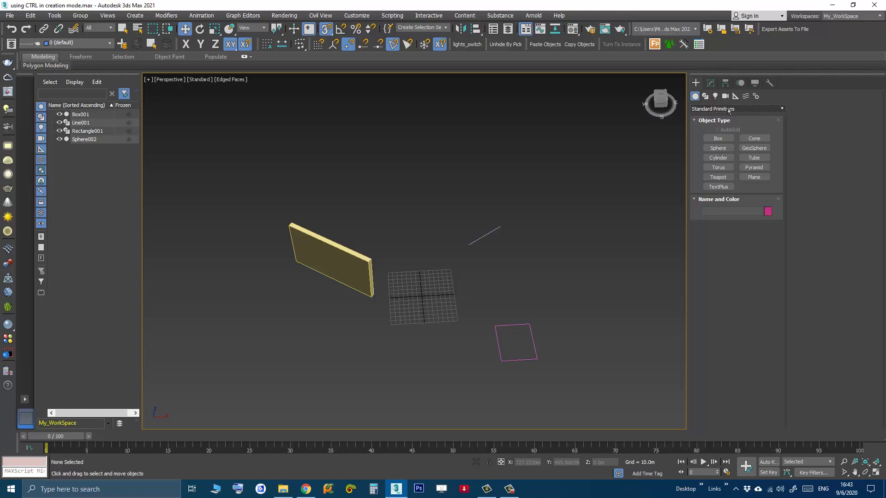
click(754, 167)
drag(447, 316, 425, 355)
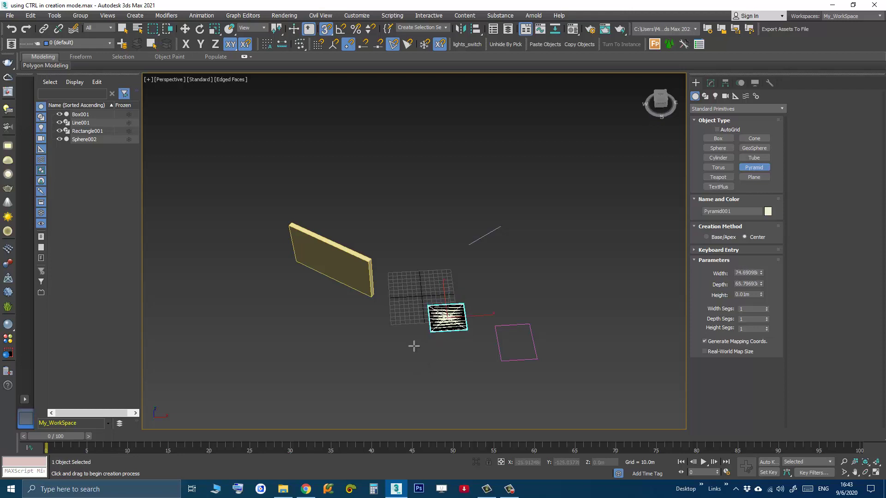
drag(424, 355, 431, 340)
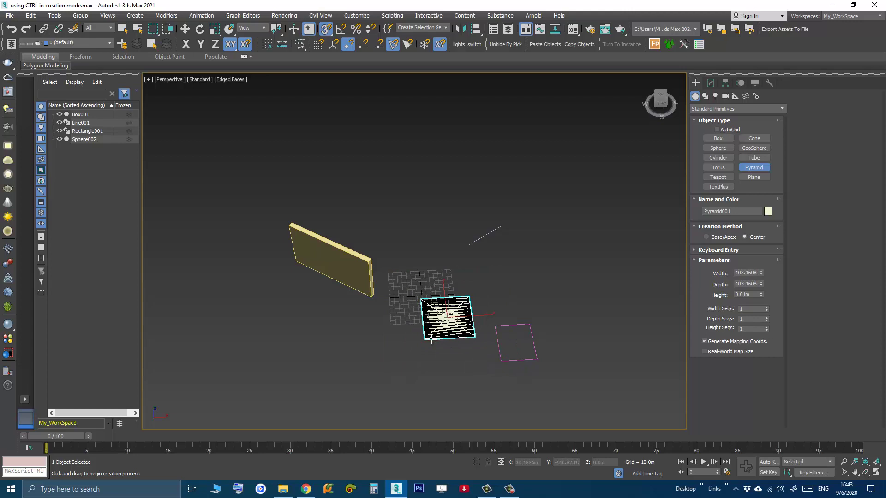
click(452, 265)
right_click(452, 265)
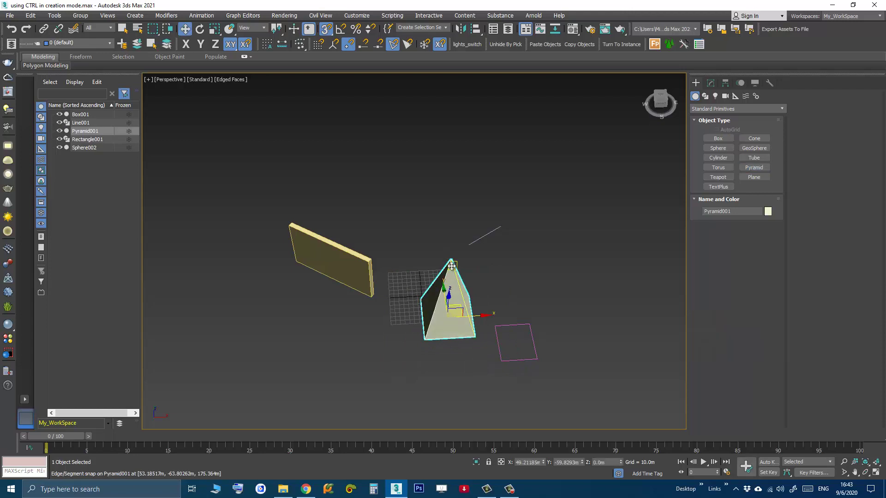
key(Delete)
Step: Build a filleted square-based chamfer box from Extended Primitives, then delete it
click(713, 109)
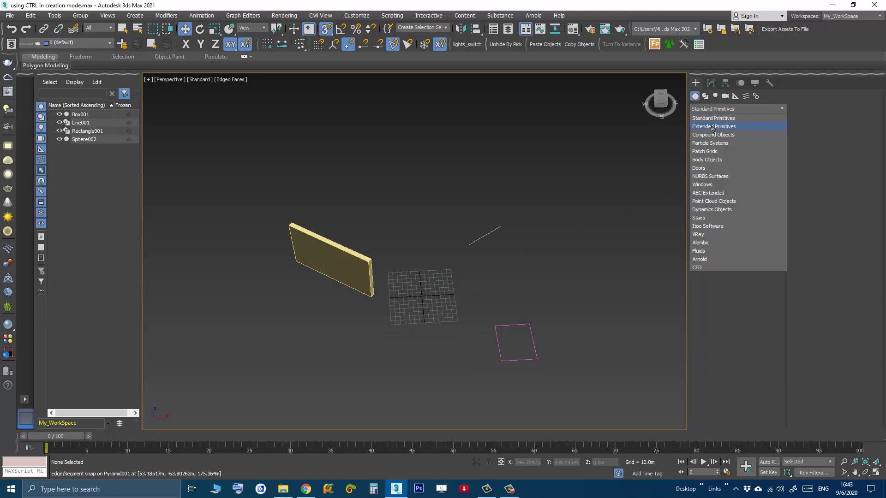
click(714, 128)
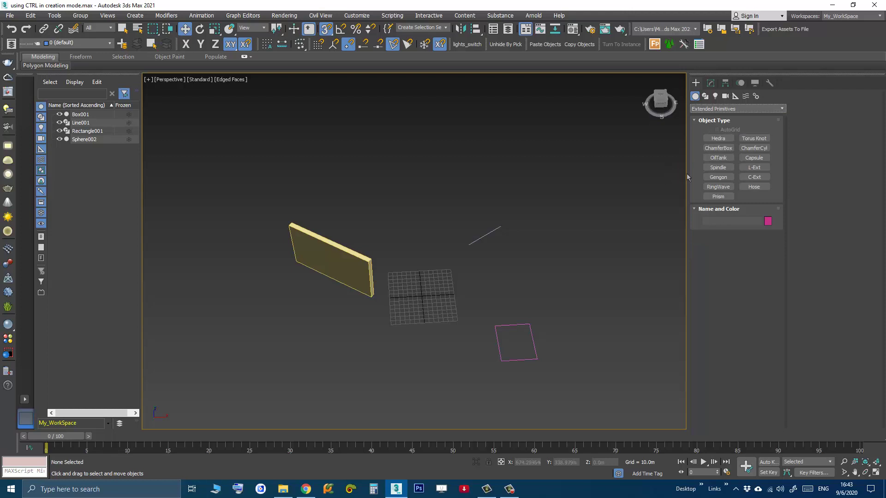
click(718, 148)
mouse_move(447, 309)
mouse_down()
mouse_move(371, 361)
mouse_move(417, 334)
mouse_up()
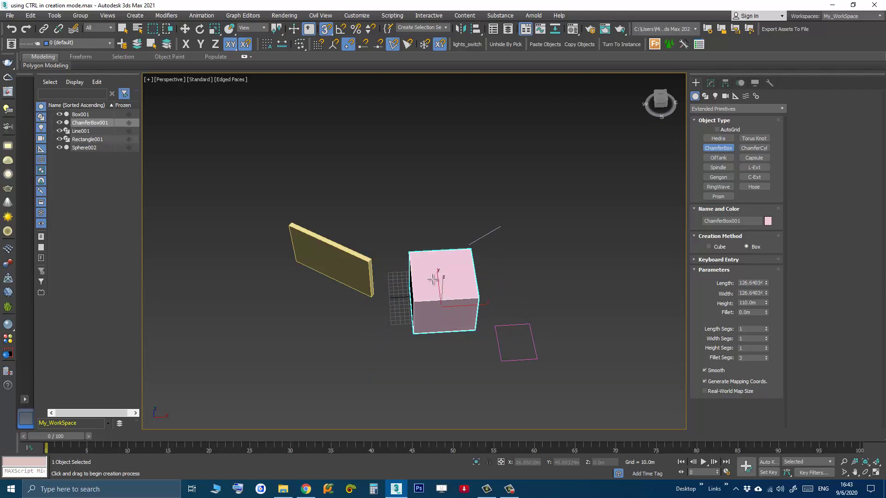
click(433, 278)
click(397, 252)
key(w)
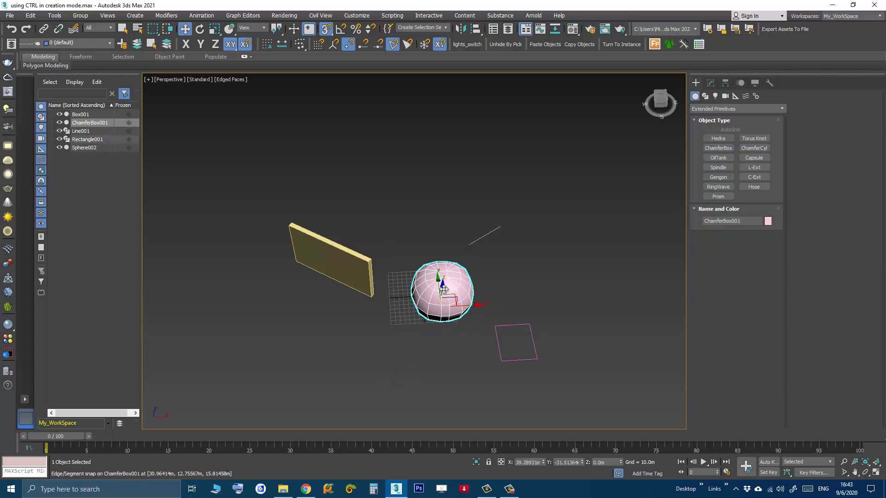
key(Delete)
Step: Draw a perfect circle with the Ctrl-constrained Ellipse spline in the Perspective viewport
click(705, 96)
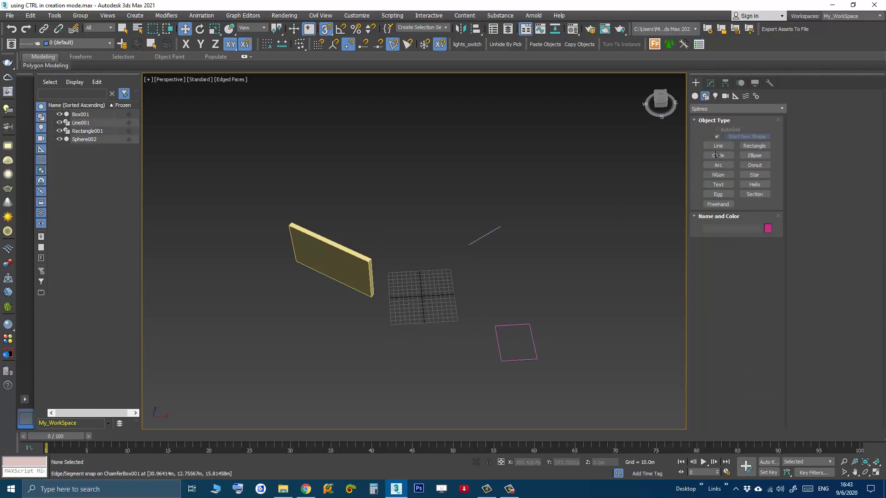
click(755, 155)
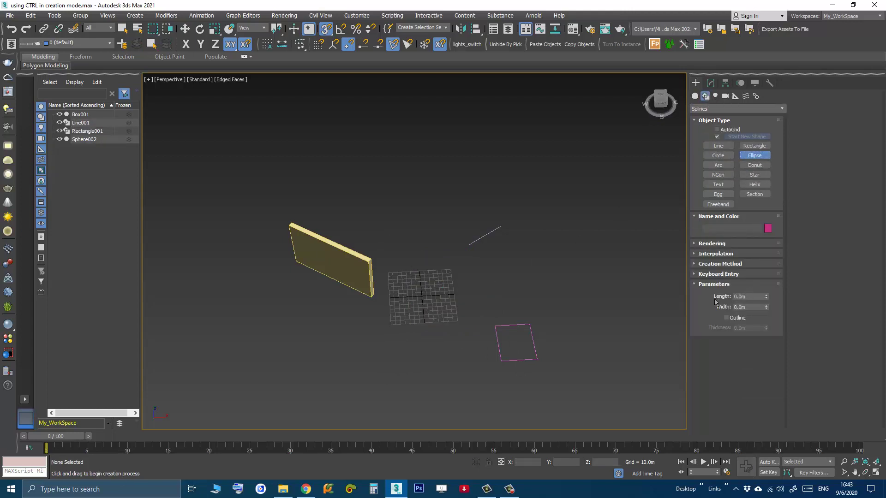
mouse_move(439, 307)
mouse_down()
mouse_move(362, 384)
mouse_move(367, 377)
mouse_move(356, 405)
mouse_move(352, 382)
mouse_up()
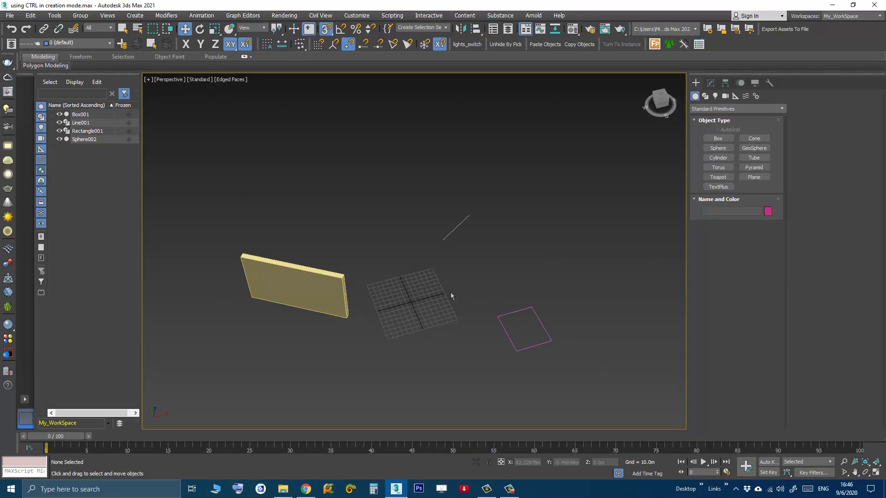
Step: Snap a large trial sphere onto the pink rectangle, inspect it, then delete it
click(718, 147)
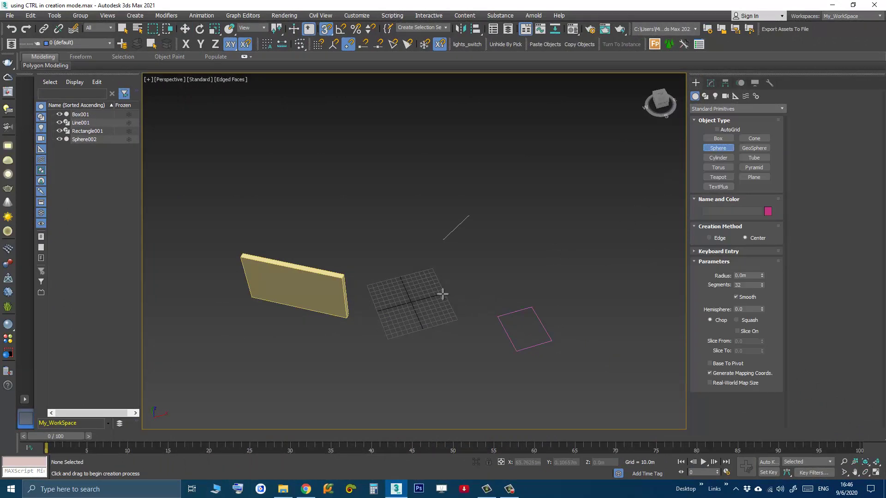
drag(442, 294, 440, 327)
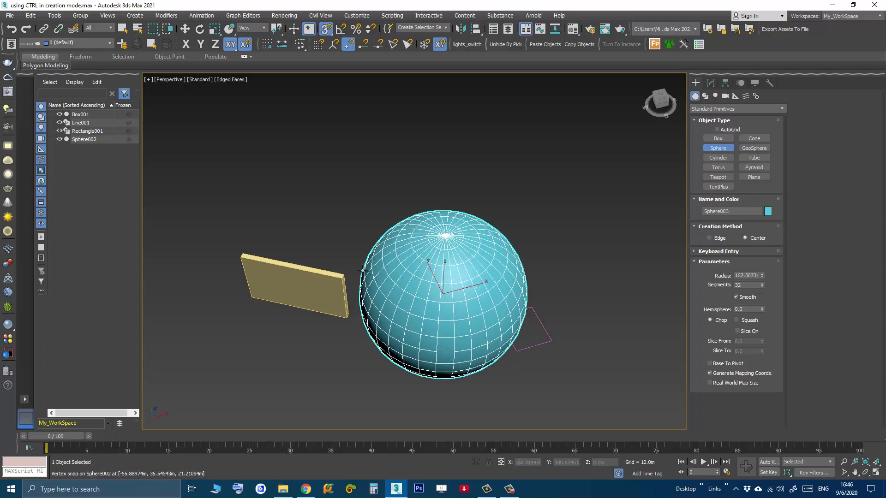
mouse_move(439, 325)
mouse_down()
mouse_move(364, 300)
mouse_move(402, 348)
mouse_move(344, 275)
mouse_move(494, 316)
mouse_up()
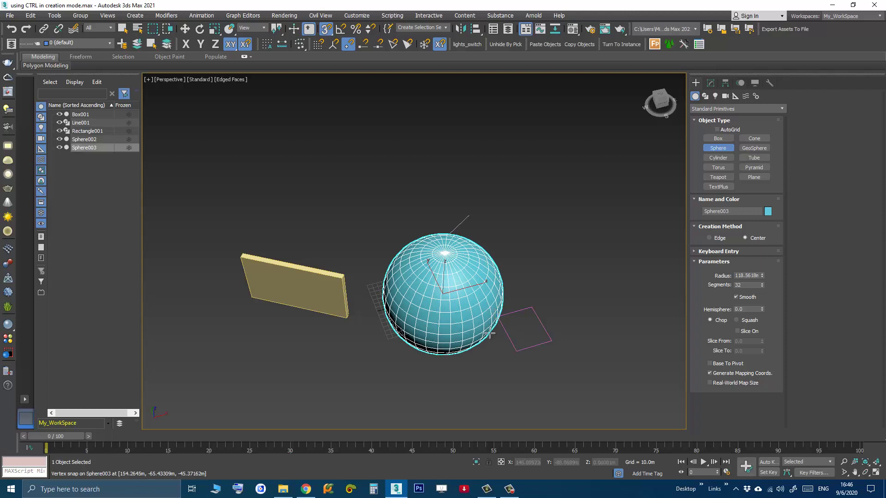
mouse_move(495, 315)
alt+middle_down()
mouse_move(445, 330)
mouse_move(456, 309)
alt+middle_up()
scroll(456, 309, up, 3)
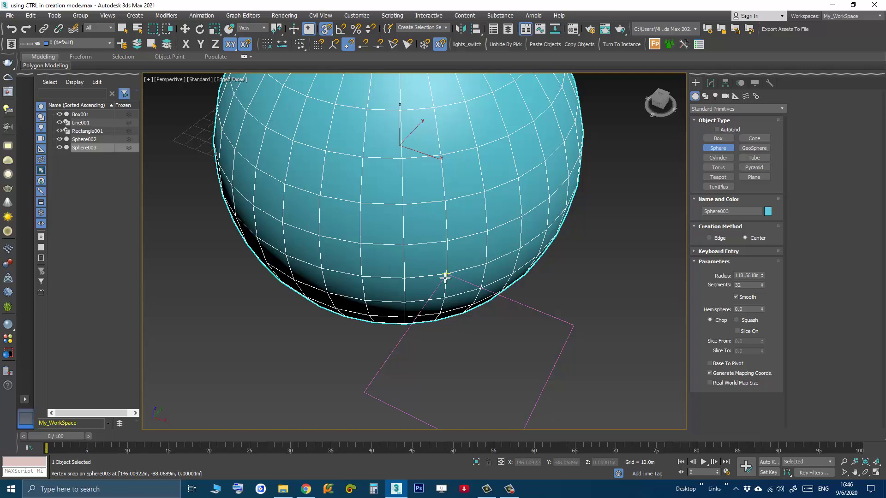
scroll(444, 277, up, 2)
scroll(443, 291, down, 5)
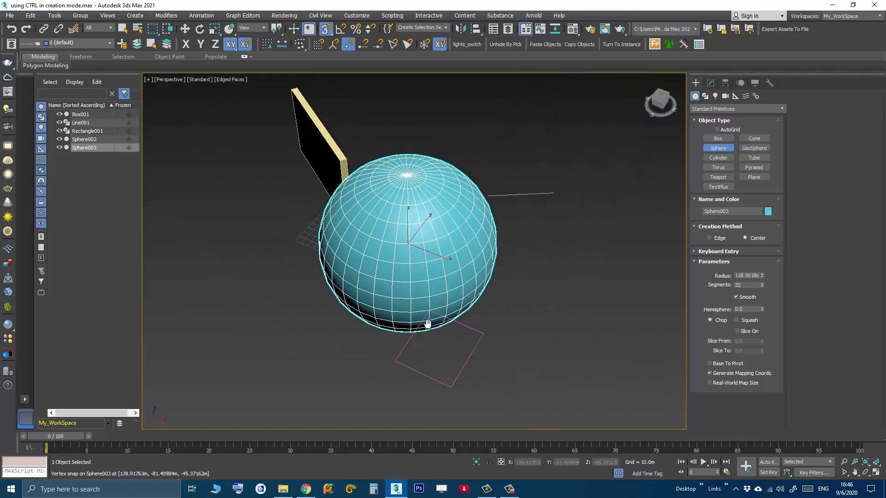
alt+middle_drag(428, 324, 495, 358)
key(Delete)
mouse_move(406, 293)
middle_down()
mouse_move(426, 310)
mouse_move(516, 298)
mouse_move(534, 286)
middle_up()
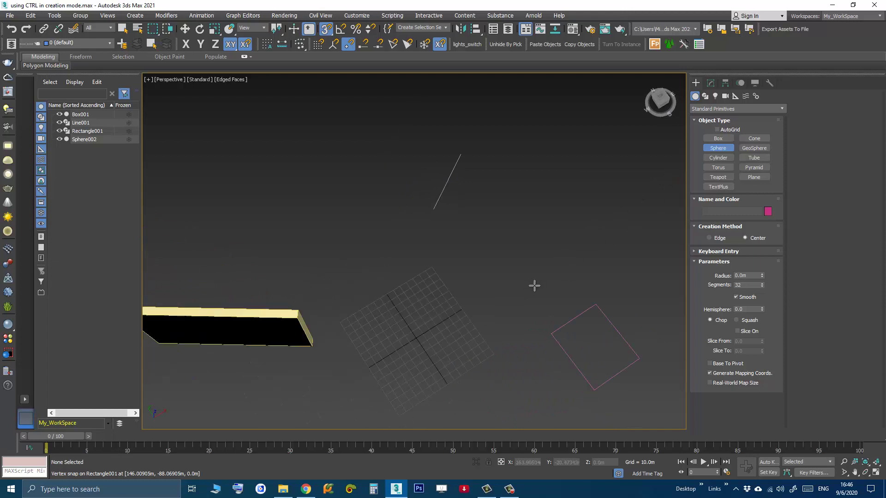
drag(636, 355, 493, 256)
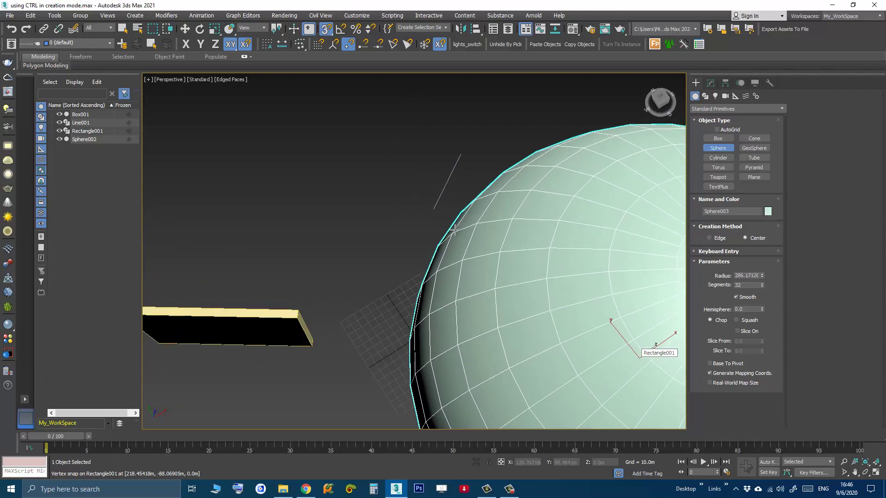
mouse_move(493, 256)
mouse_down()
mouse_move(433, 209)
mouse_move(443, 236)
mouse_move(431, 211)
mouse_up()
key(w)
mouse_move(431, 211)
alt+middle_down()
mouse_move(540, 270)
mouse_move(562, 236)
mouse_move(375, 347)
alt+middle_up()
scroll(372, 355, up, 3)
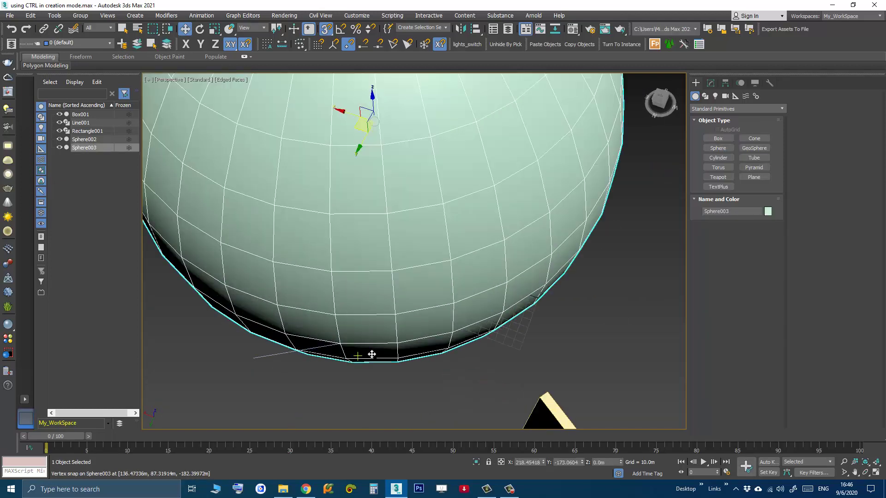
scroll(371, 355, up, 2)
scroll(347, 358, up, 2)
key(F3)
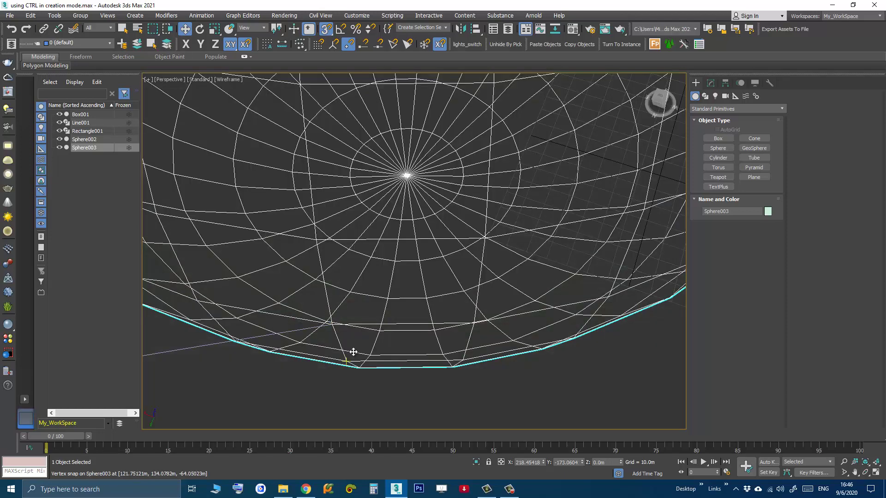
key(F3)
scroll(379, 346, down, 5)
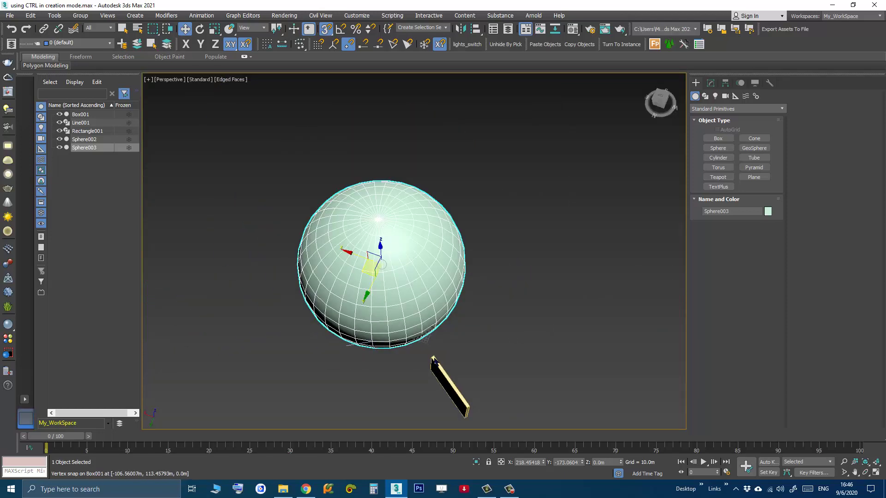
mouse_move(433, 359)
alt+middle_down()
mouse_move(419, 368)
mouse_move(455, 350)
alt+middle_up()
key(Delete)
scroll(414, 273, up, 4)
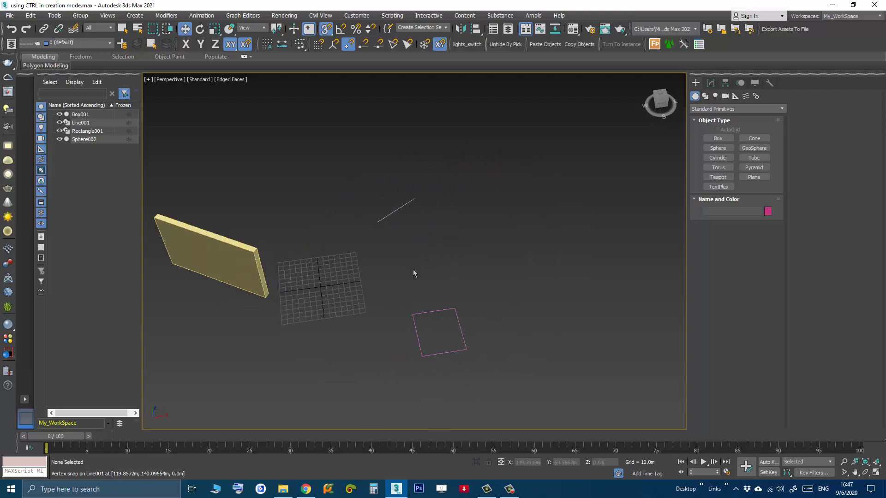
Step: Create a thick-walled tube 160 tall beside the rectangle, setting both radii
click(754, 157)
mouse_move(554, 275)
mouse_down()
mouse_move(554, 338)
mouse_move(584, 346)
mouse_move(639, 291)
mouse_move(600, 318)
mouse_move(554, 333)
mouse_move(510, 331)
mouse_up()
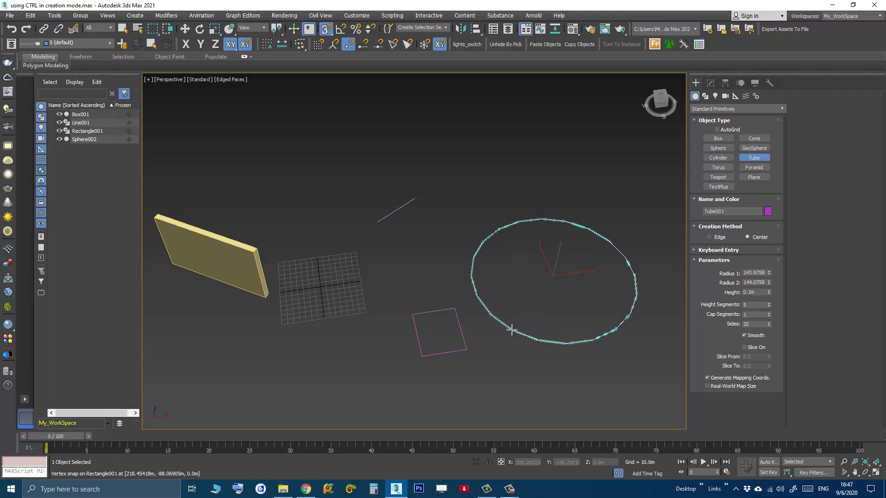
drag(512, 331, 512, 327)
double_click(520, 313)
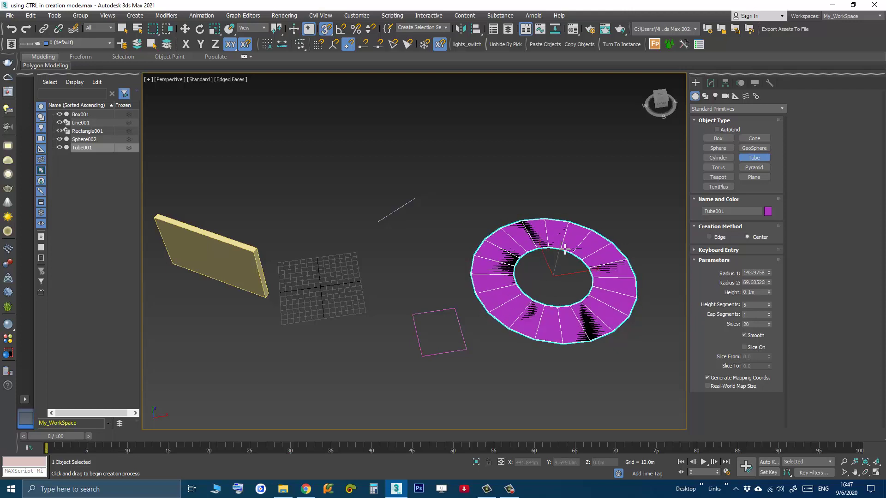
click(593, 254)
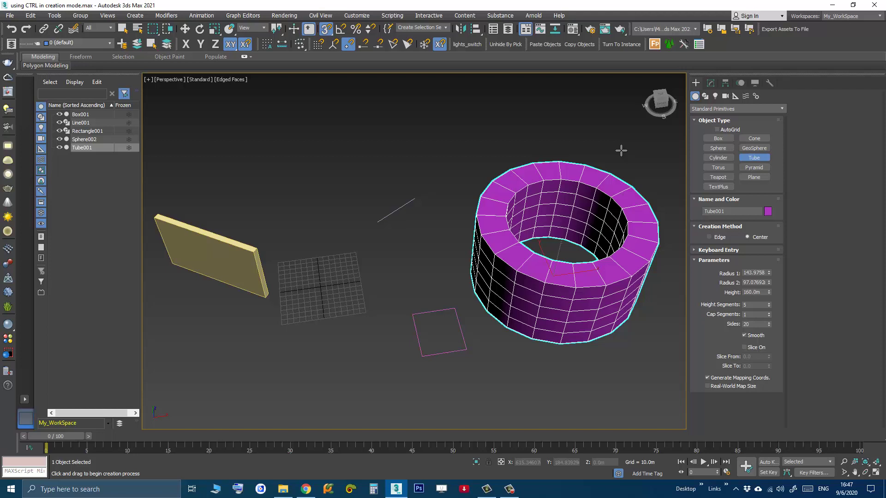
click(617, 122)
key(w)
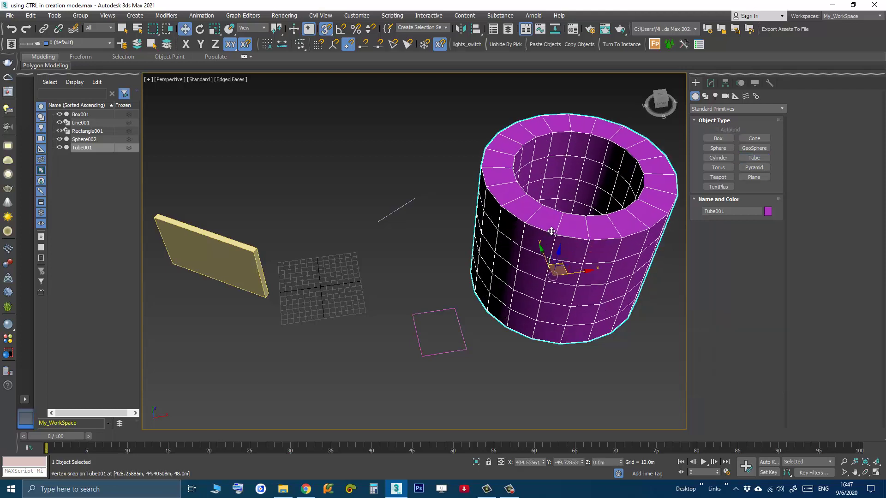
scroll(574, 210, down, 3)
scroll(574, 210, up, 2)
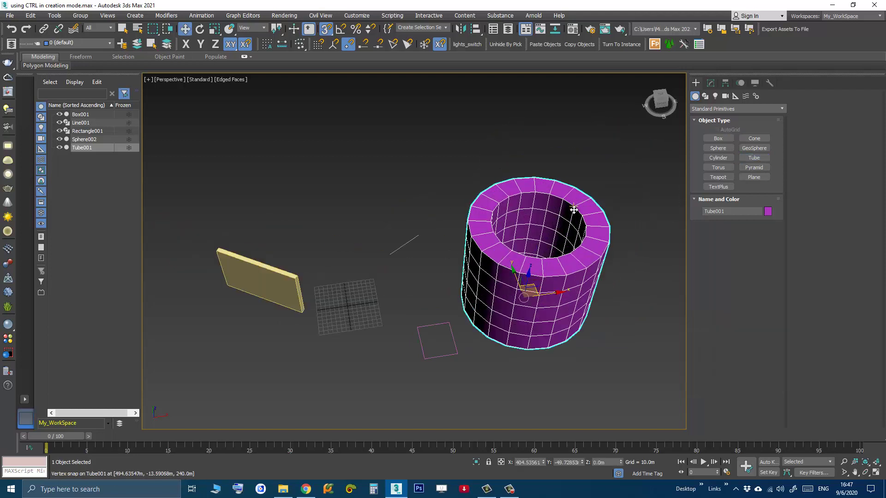
click(704, 114)
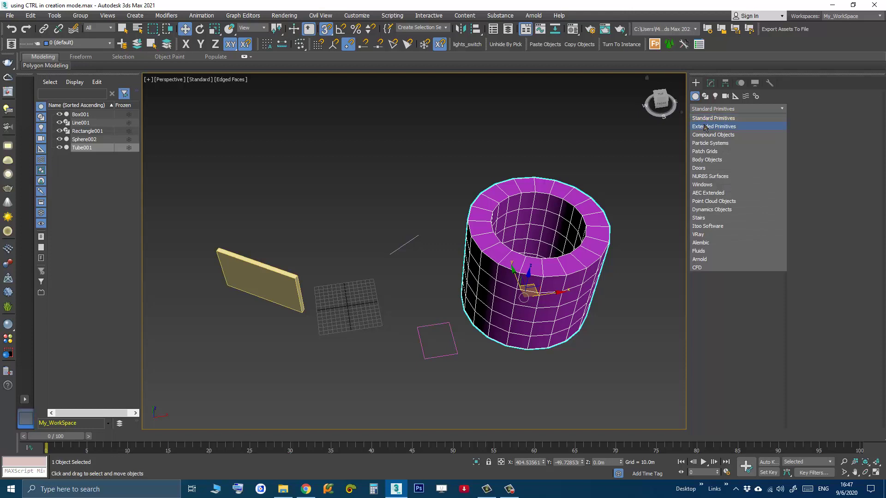
click(696, 98)
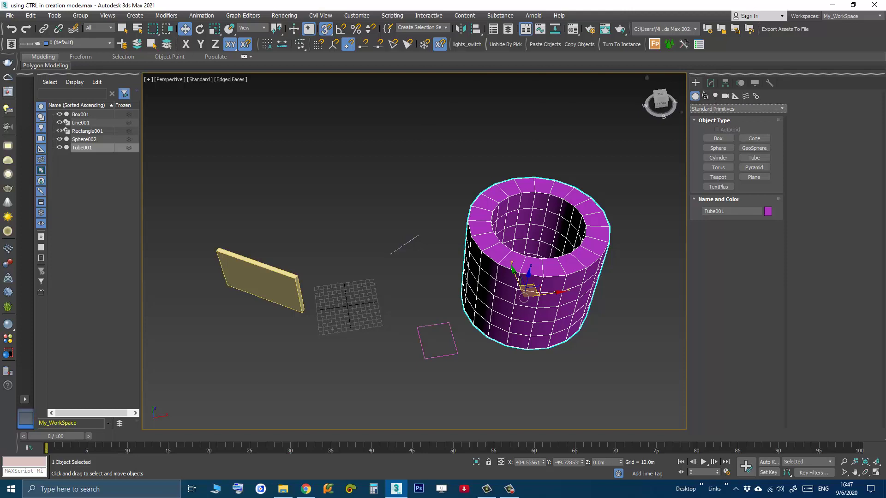
click(705, 96)
click(695, 96)
scroll(456, 311, down, 2)
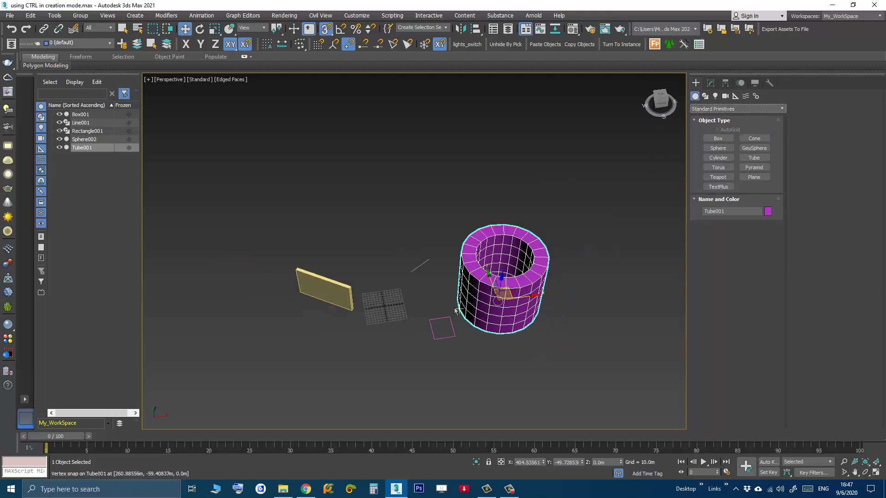
scroll(456, 310, down, 1)
scroll(442, 291, up, 3)
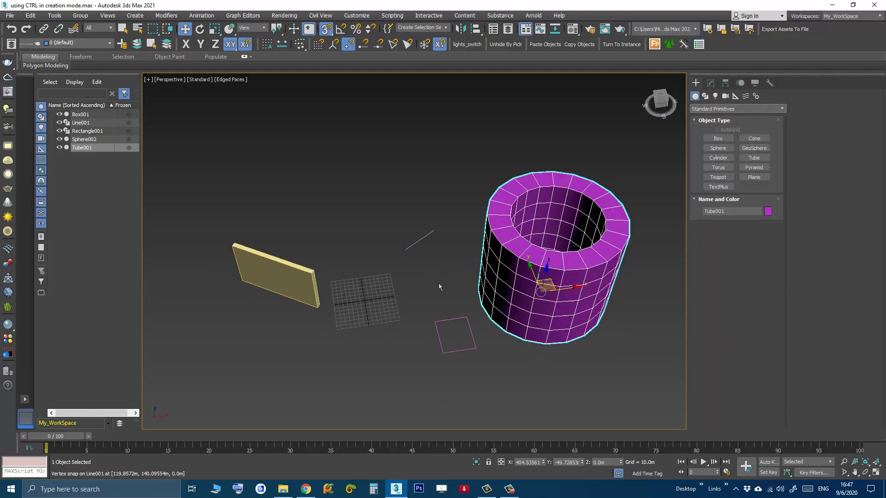
middle_drag(393, 297, 420, 308)
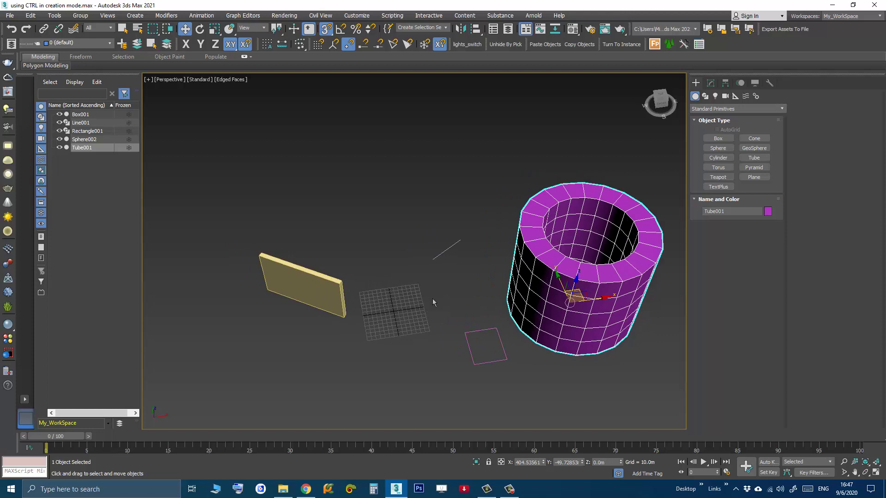
mouse_move(433, 298)
middle_down()
mouse_move(394, 291)
mouse_move(397, 283)
middle_up()
scroll(398, 282, up, 1)
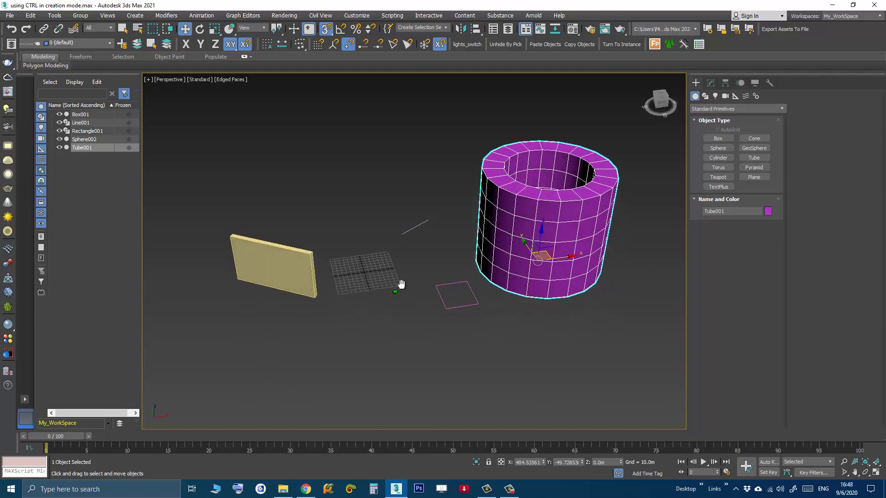
scroll(402, 287, up, 1)
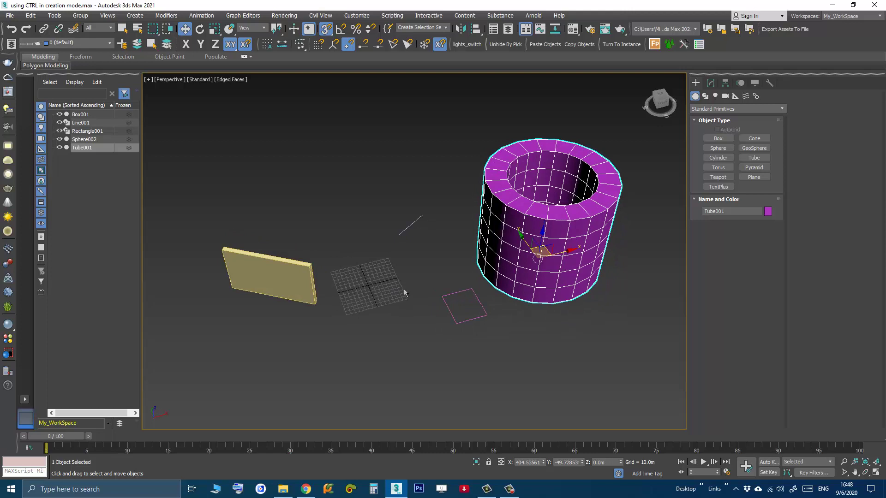